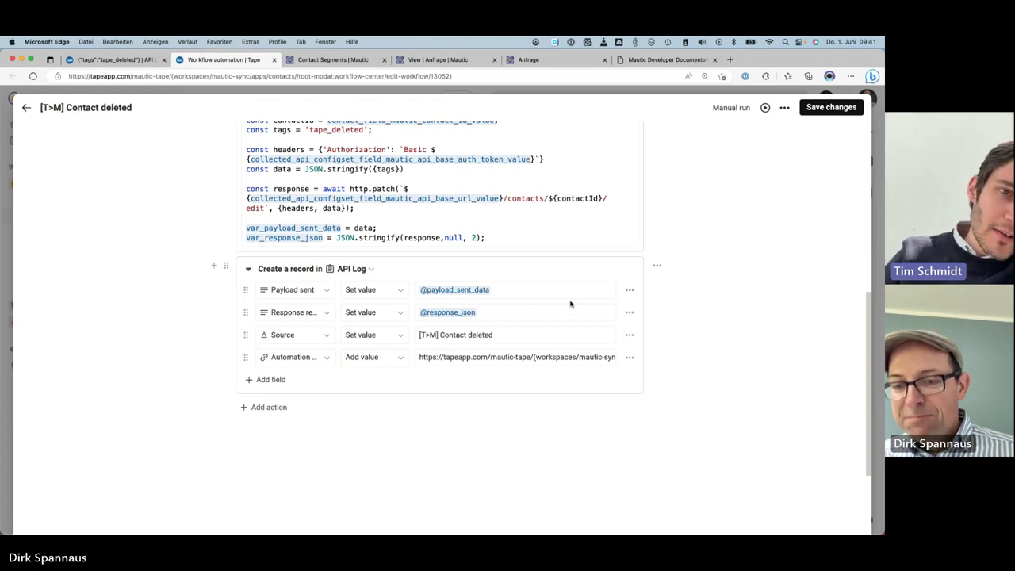
Step: Examine the [T>M] Contact deleted automation's filter, script and API Log action, plus the steps of its most recent run
scroll(682, 283, up, 3)
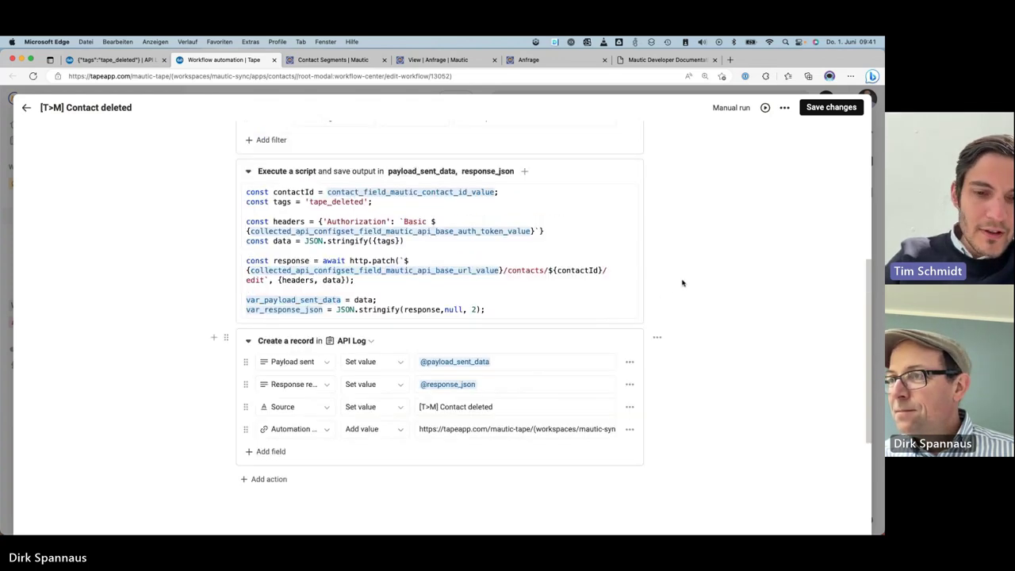
scroll(682, 283, up, 6)
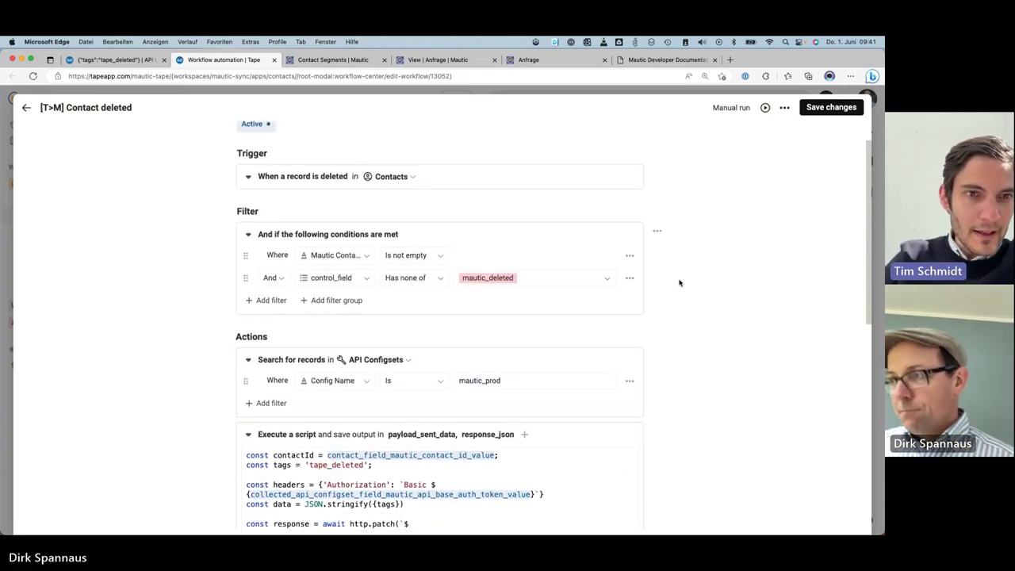
scroll(679, 283, down, 8)
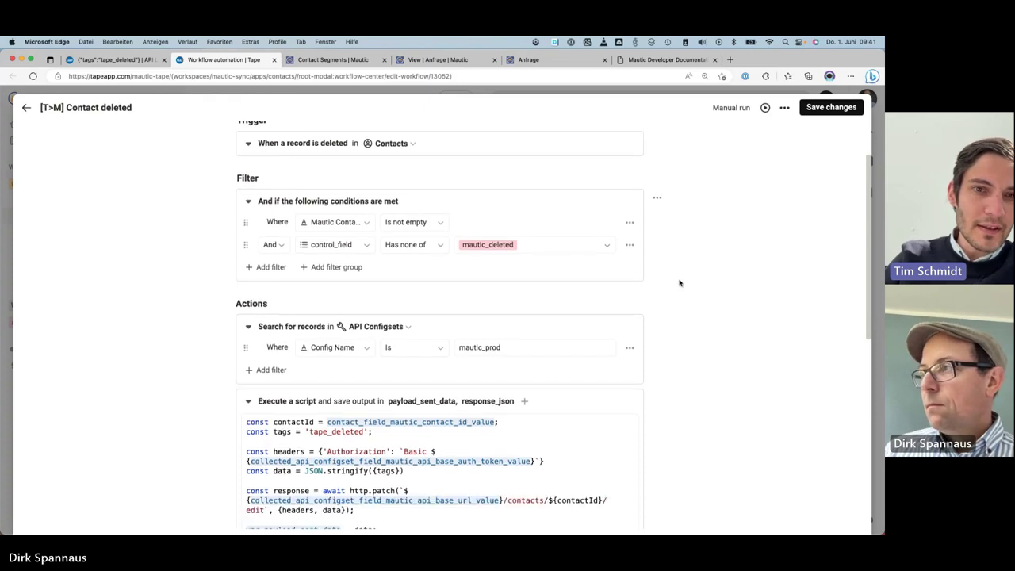
scroll(680, 283, down, 1)
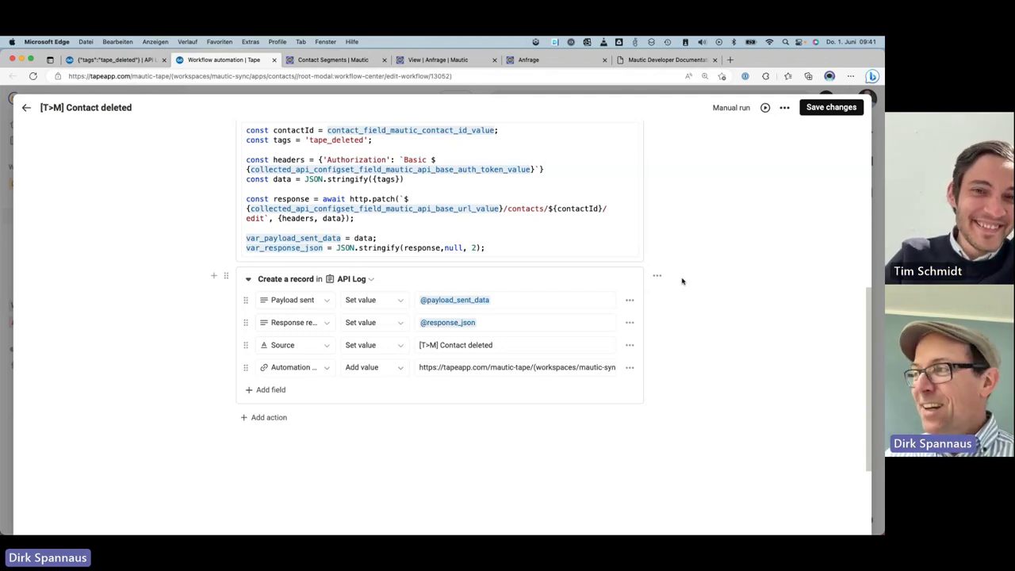
click(765, 107)
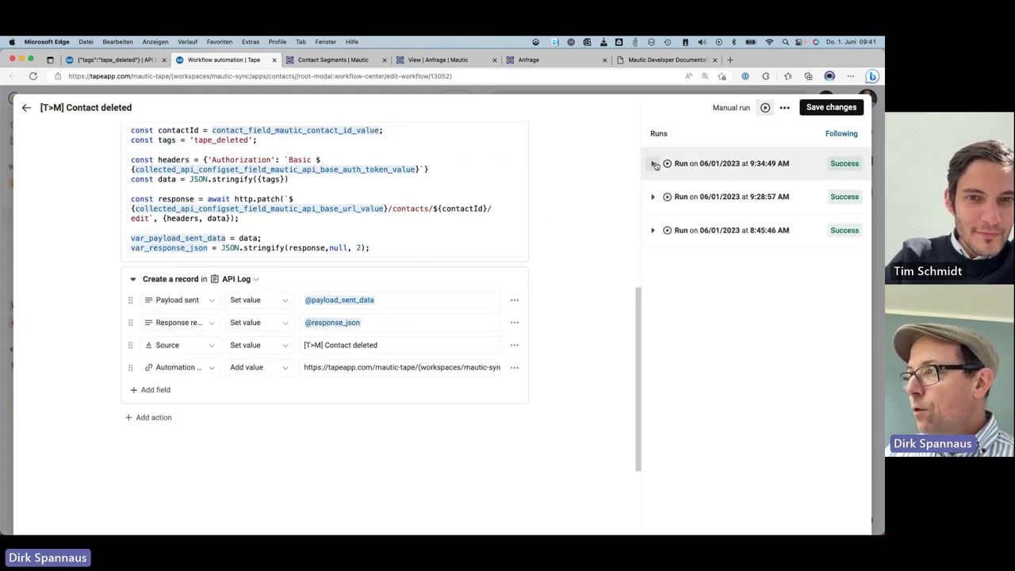
click(681, 172)
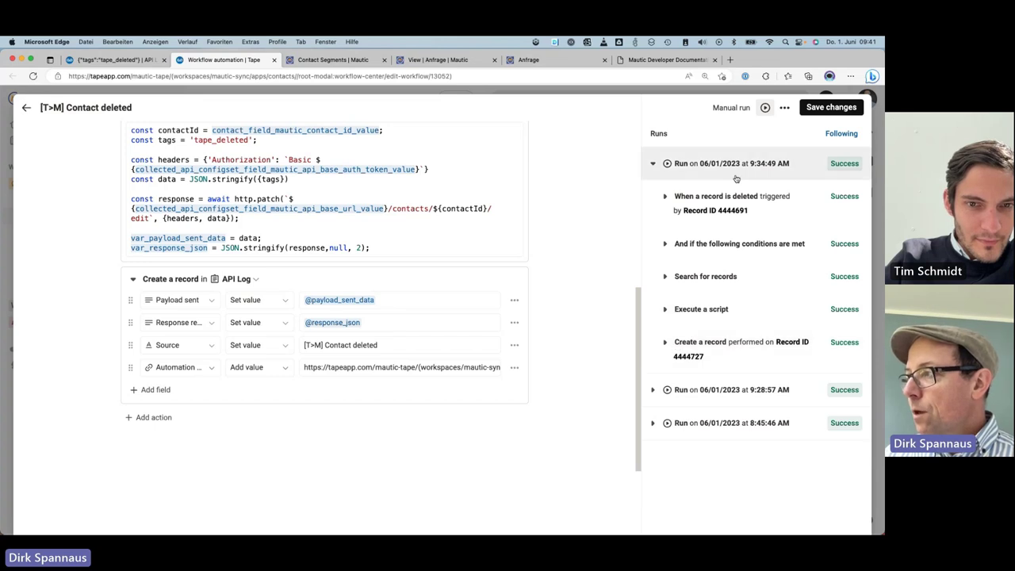
click(652, 164)
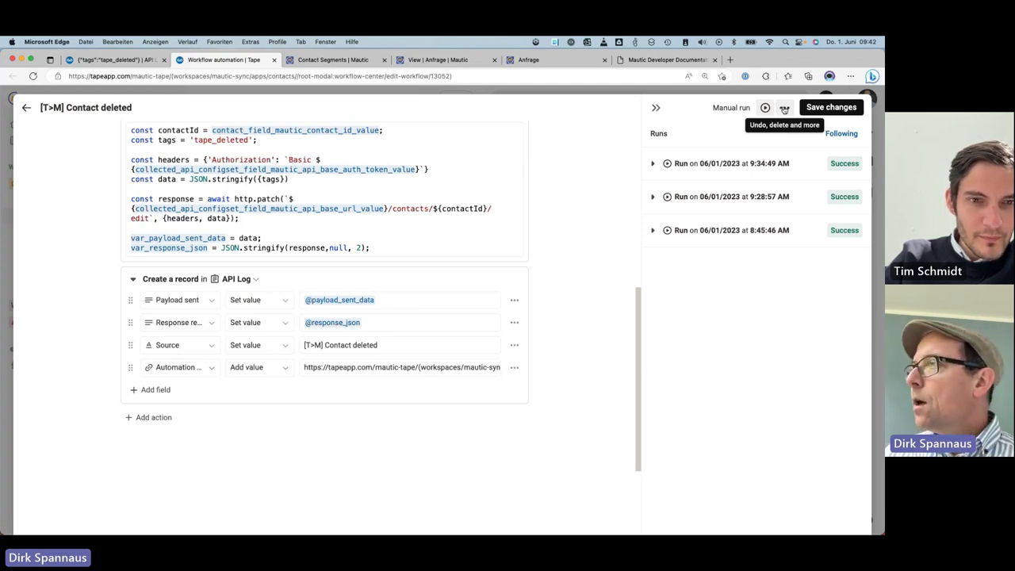
click(736, 107)
click(660, 107)
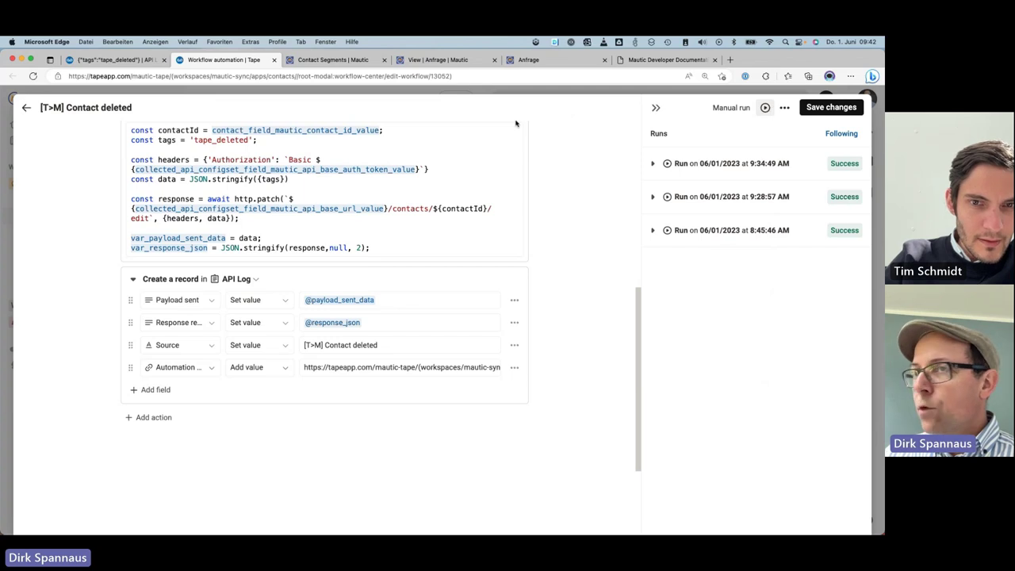
Step: Review the saved hours and run statistics on the automations home overview, and return to the Contacts app
click(27, 109)
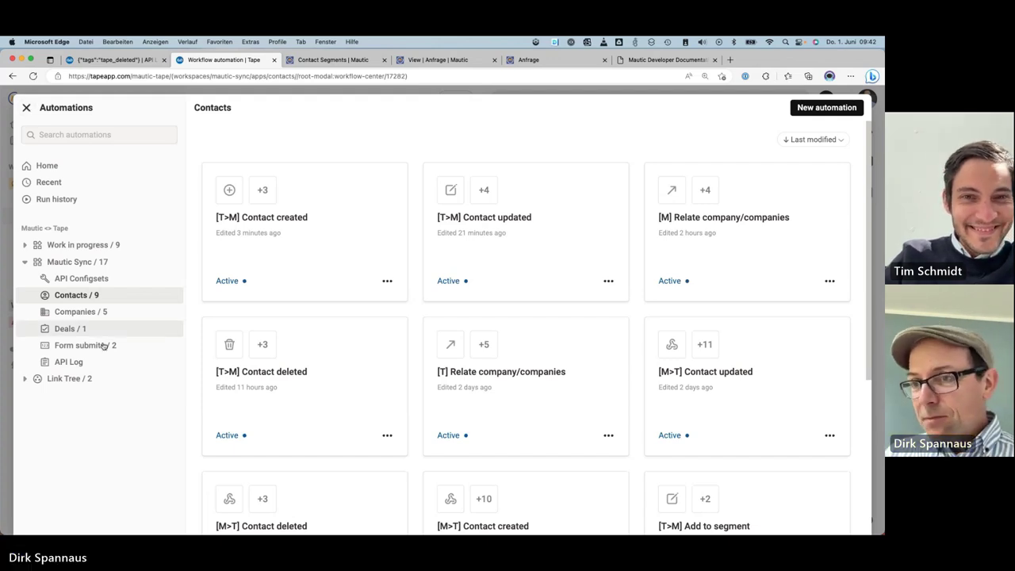
click(71, 164)
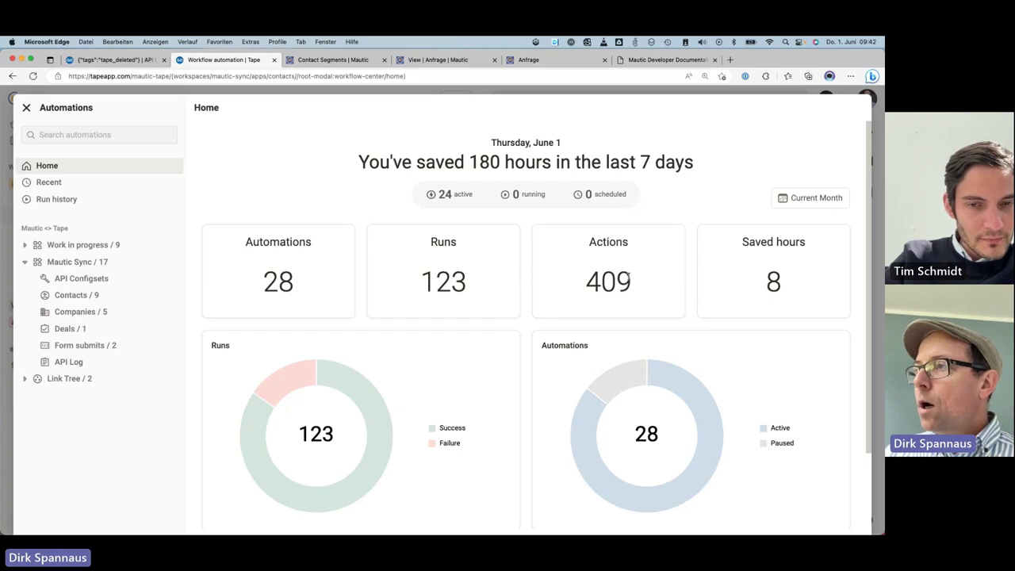
drag(471, 163, 512, 162)
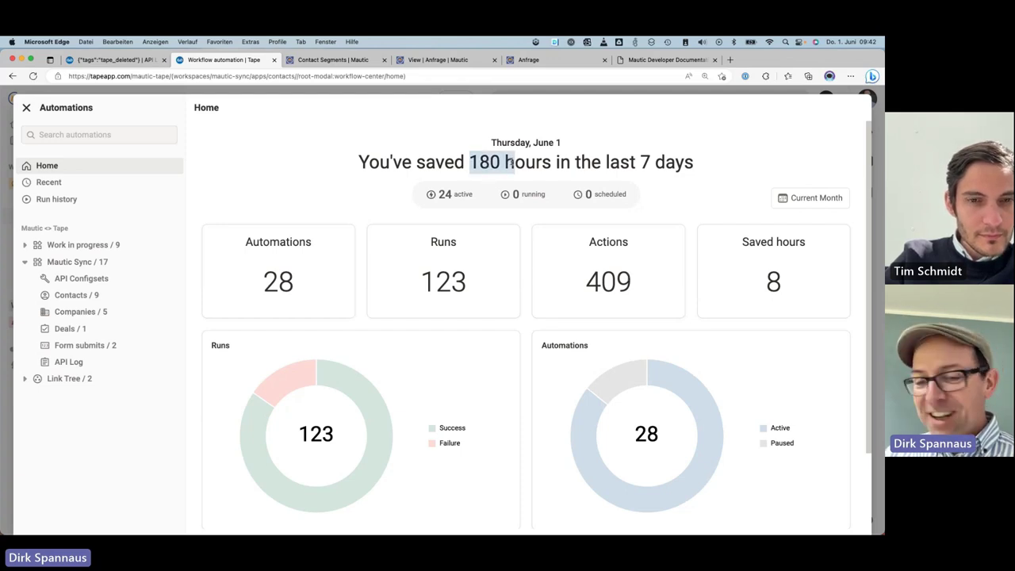
click(471, 334)
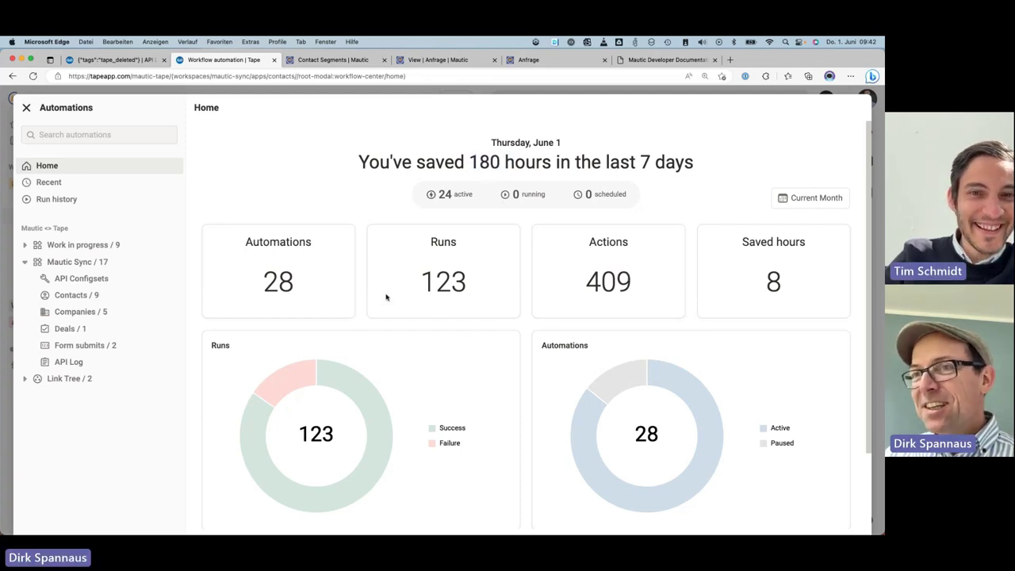
click(26, 107)
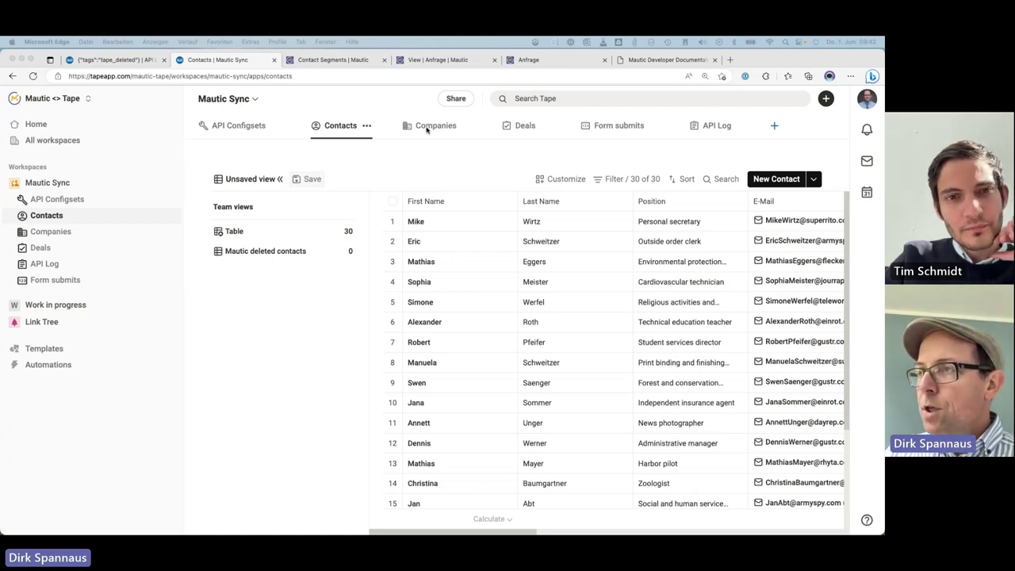
Step: Check the Anfrage deal's record in the Deals app and move the deal from Identified to Qualified on the board
click(524, 127)
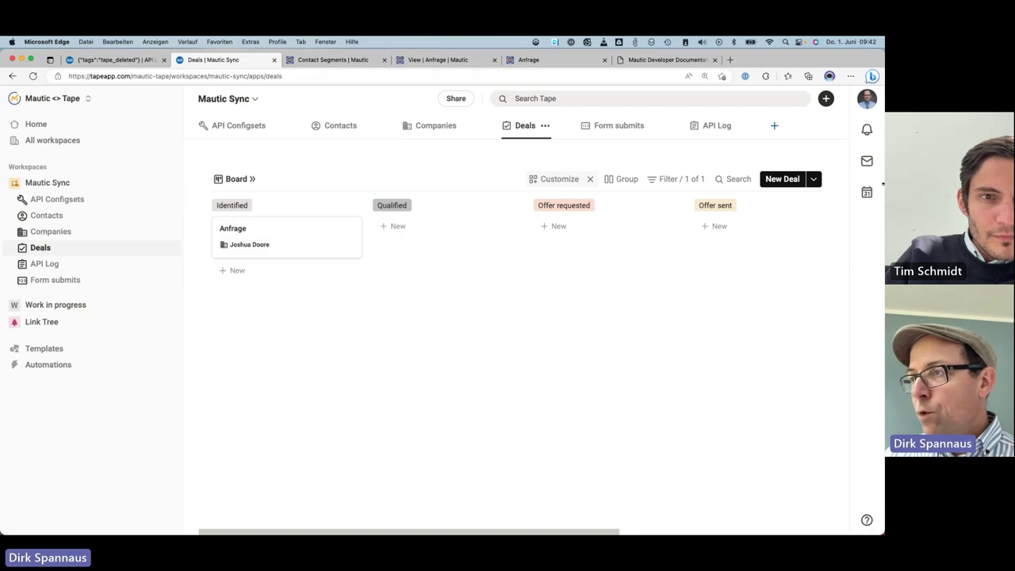
click(275, 230)
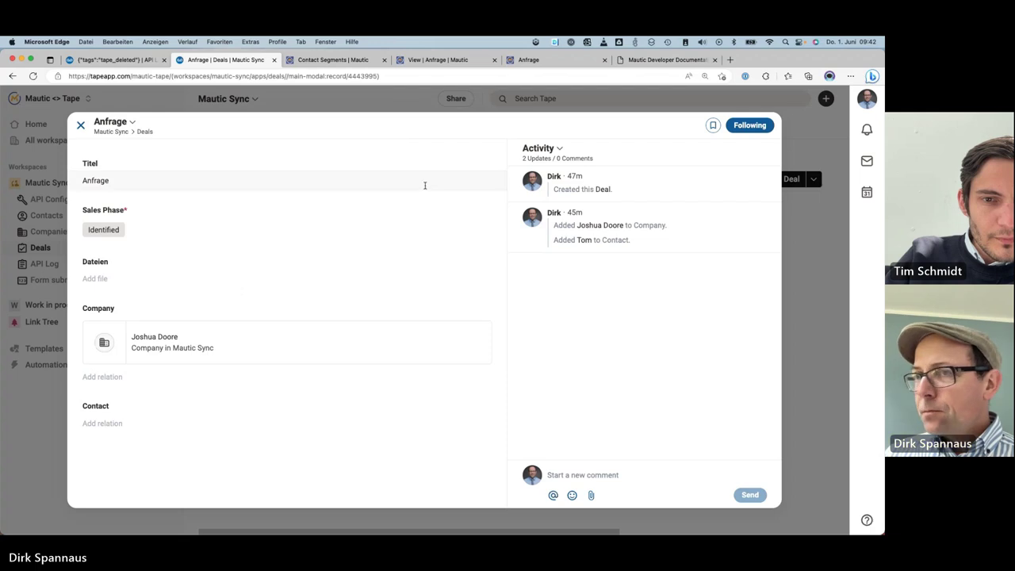
click(80, 124)
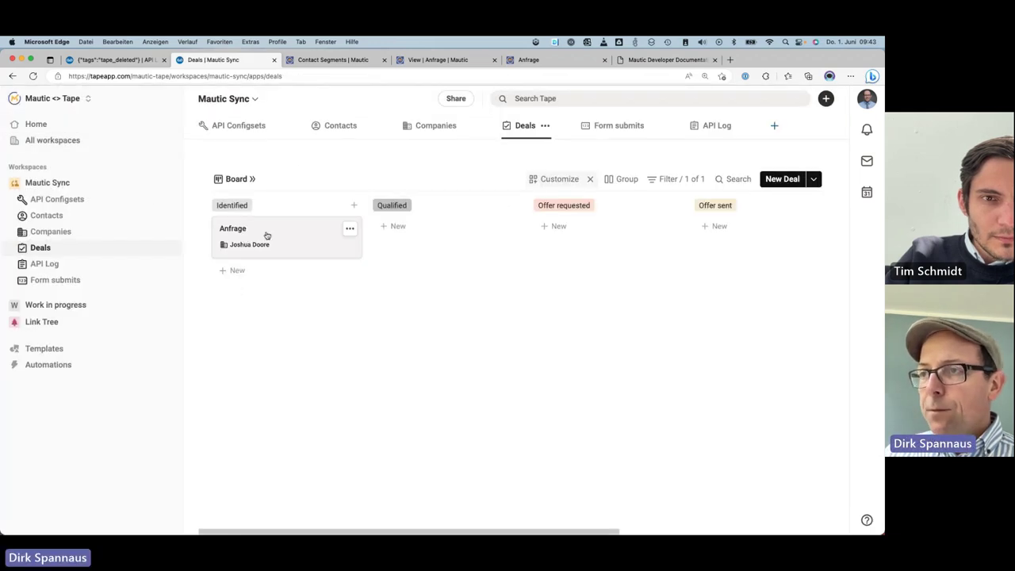
drag(266, 236, 403, 249)
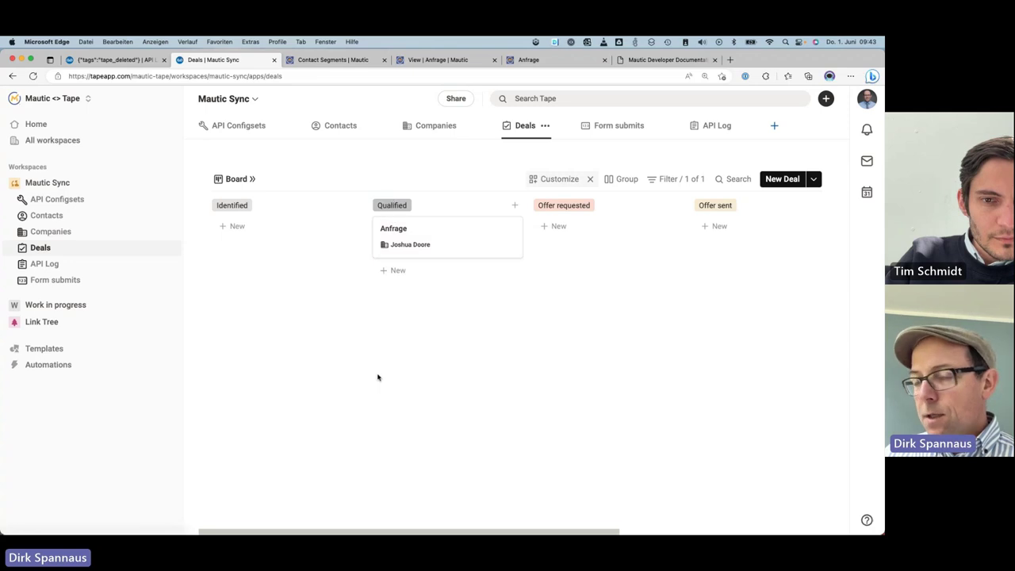
Step: Start a new number field for the Deals app from the Anfrage record's field customization and name it Umsatz
click(442, 236)
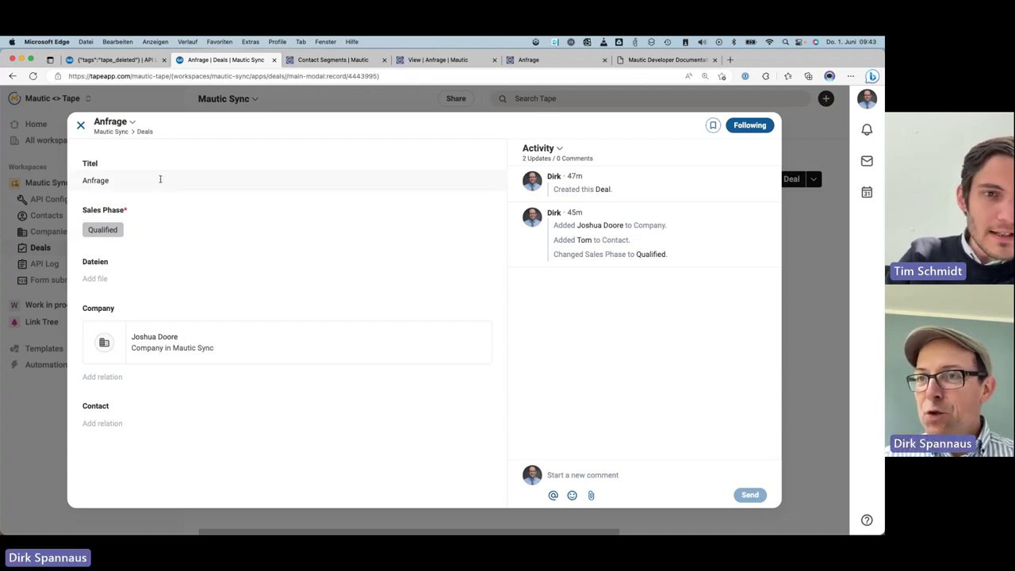
click(132, 122)
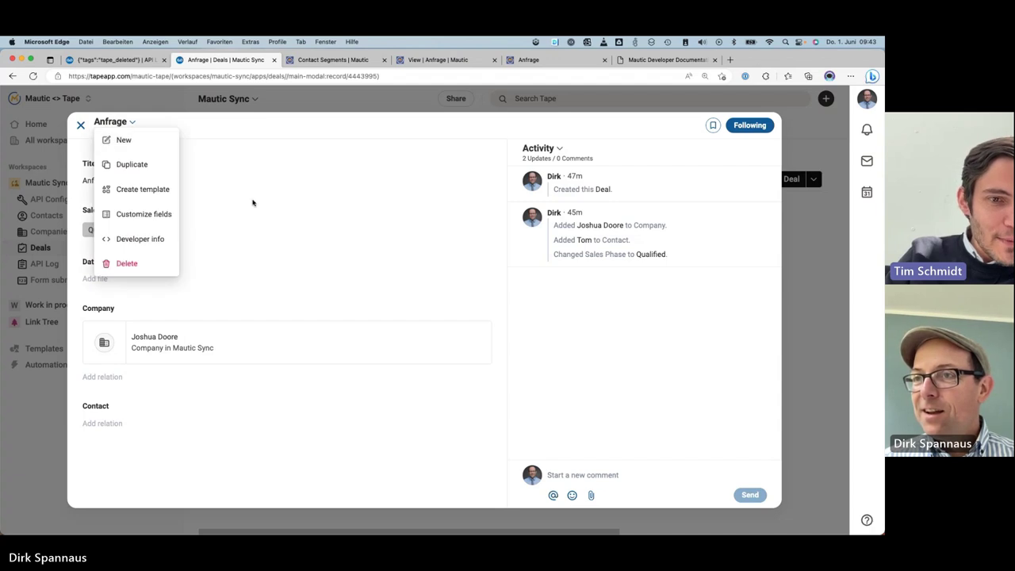
click(160, 215)
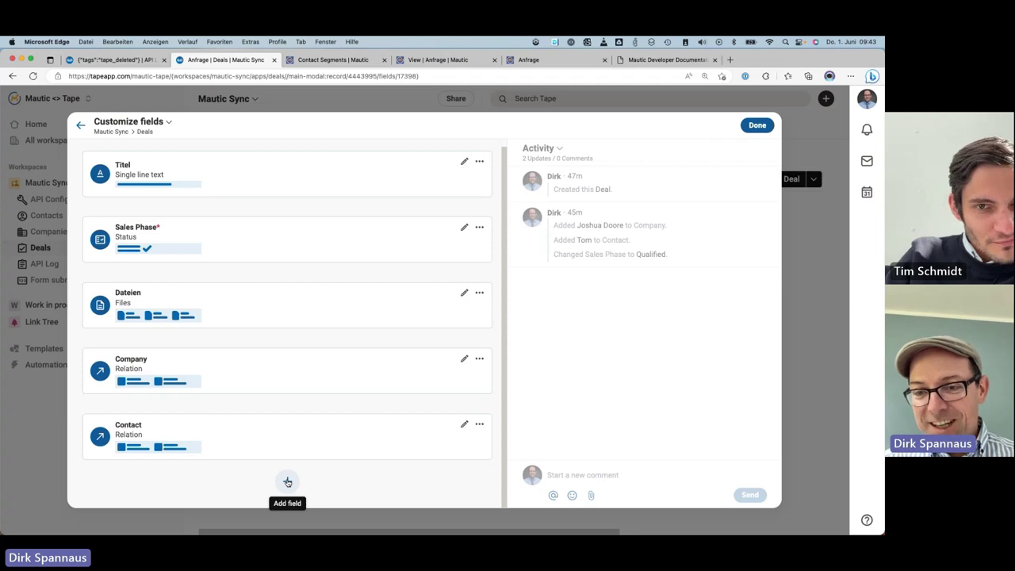
click(287, 481)
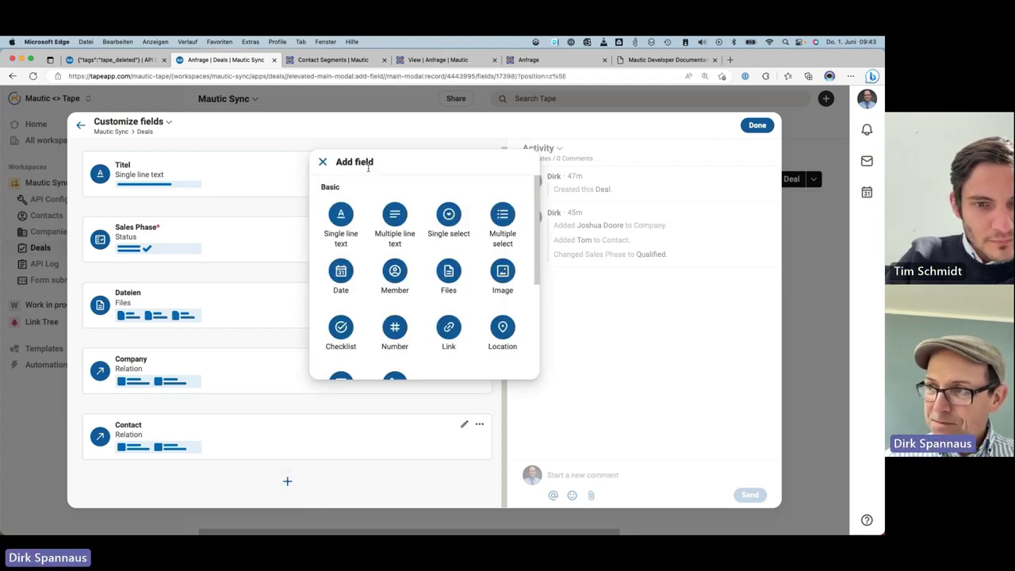
click(388, 331)
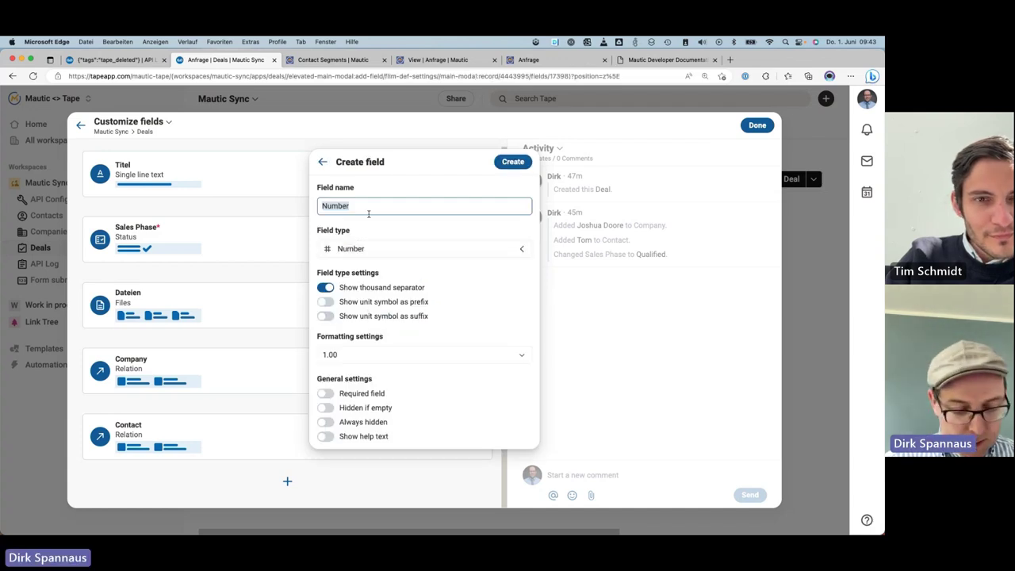
text(Umsatz)
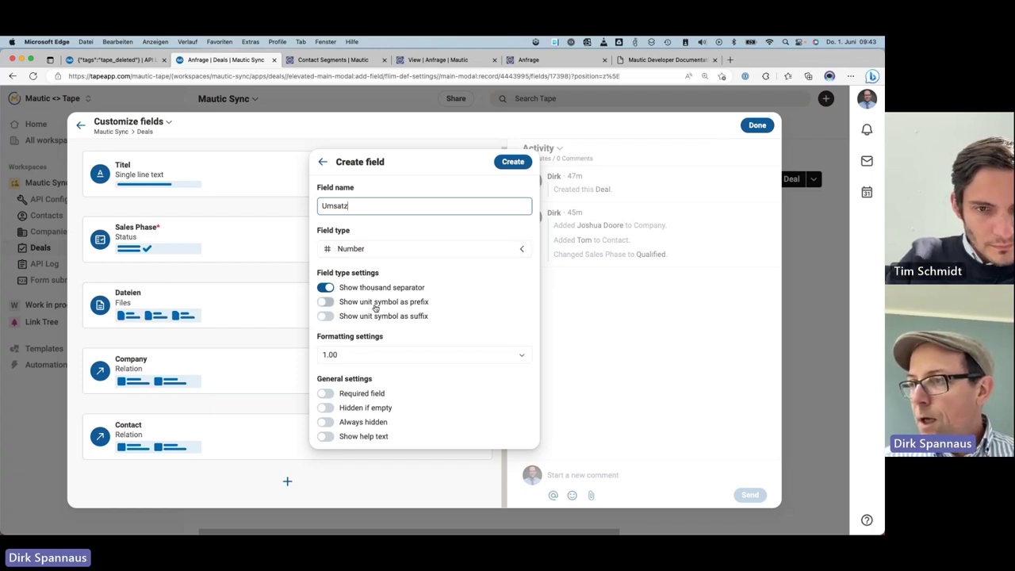
Step: Format the Umsatz field without decimals and with a € suffix, create it, and finish customizing the fields
click(475, 354)
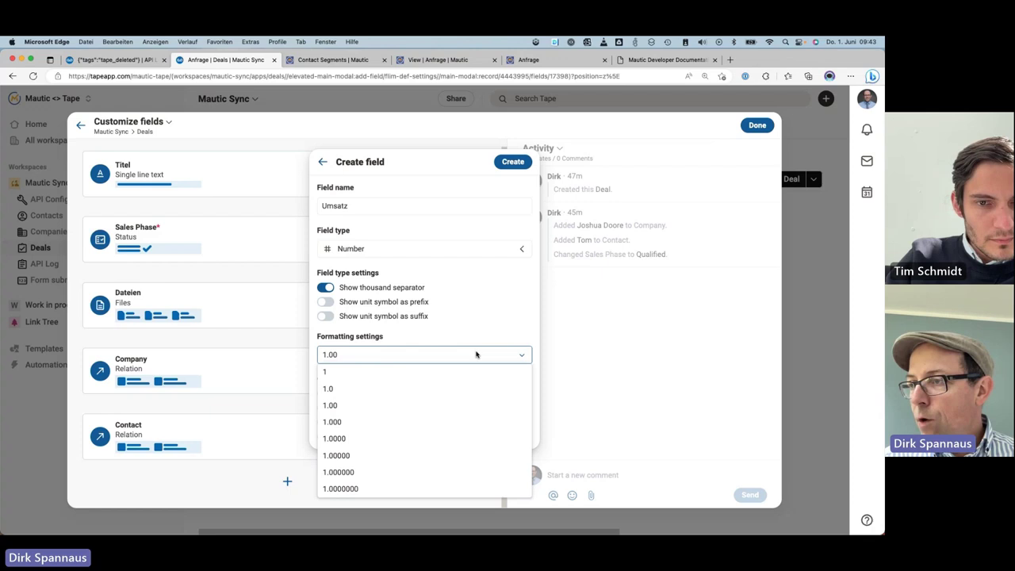
click(440, 372)
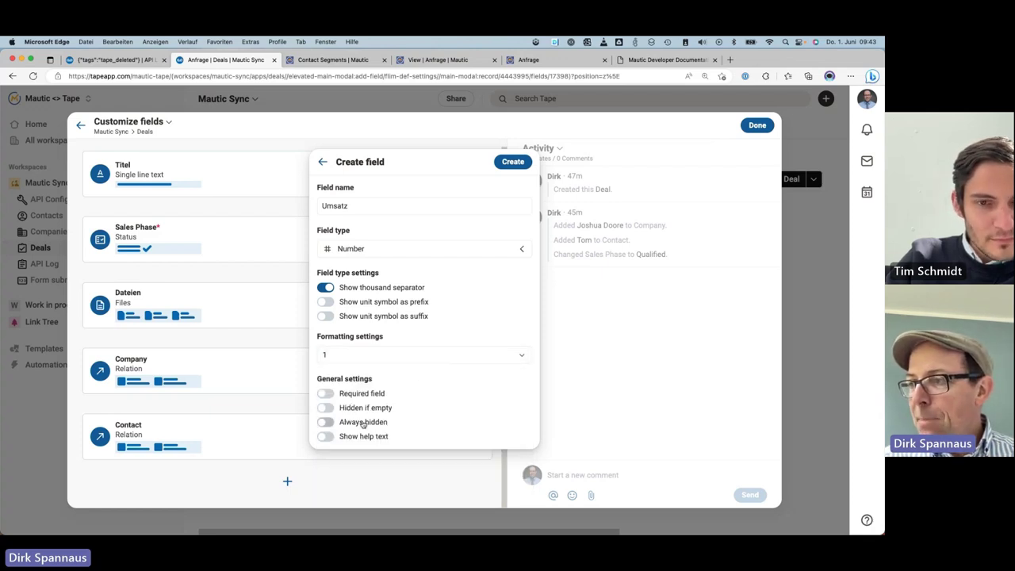
click(366, 316)
click(353, 354)
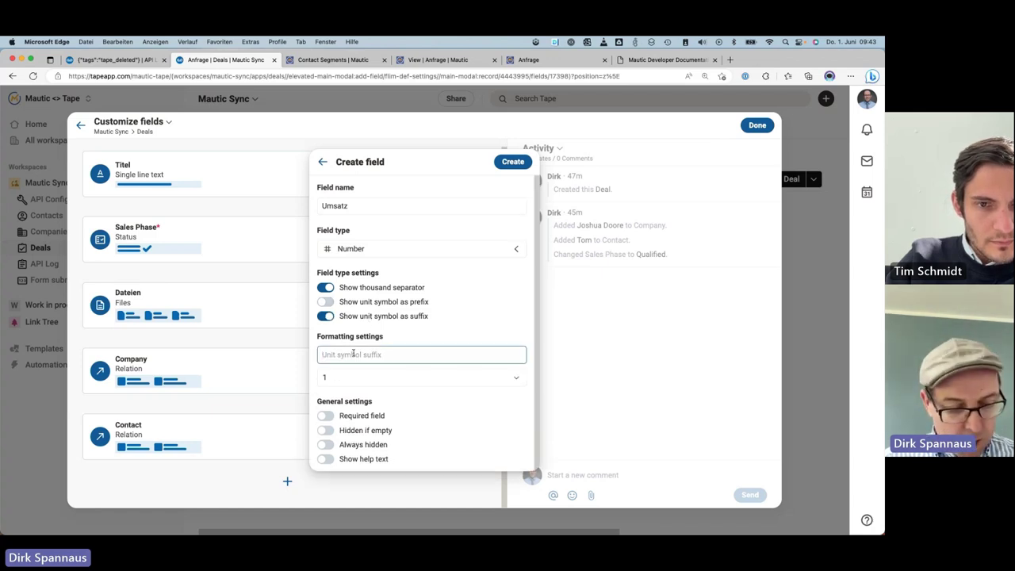
text(€)
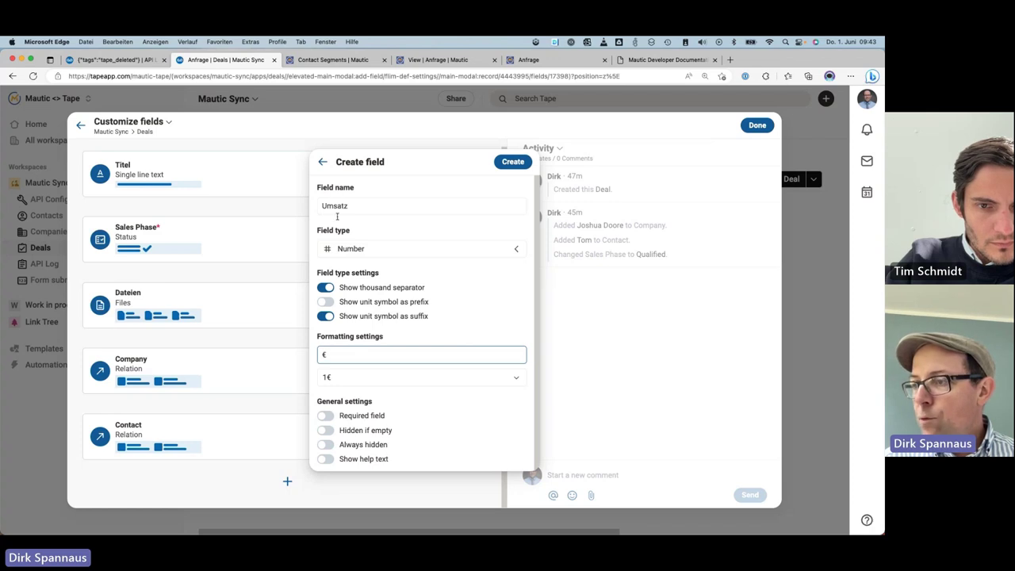
click(506, 164)
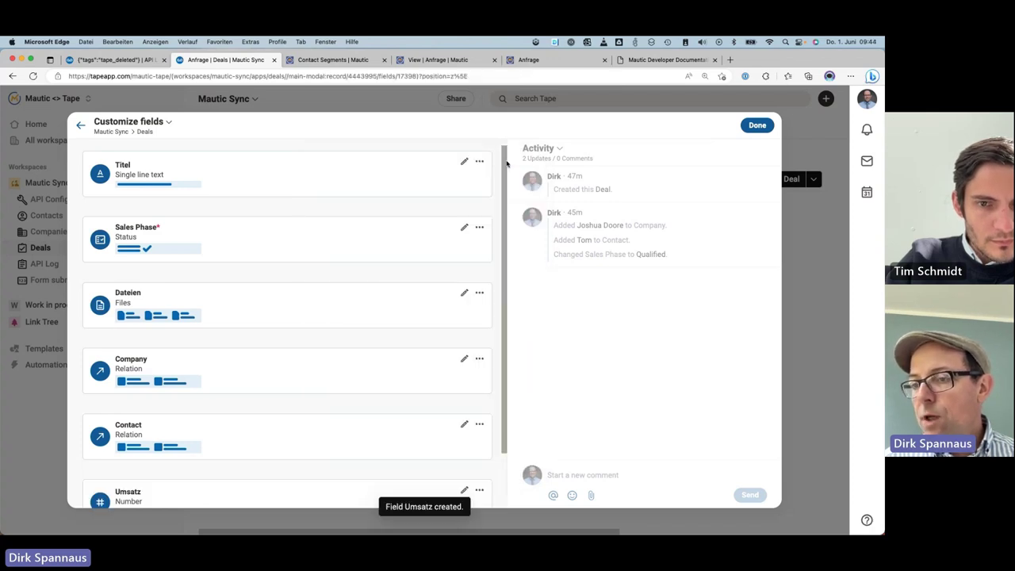
scroll(455, 248, down, 2)
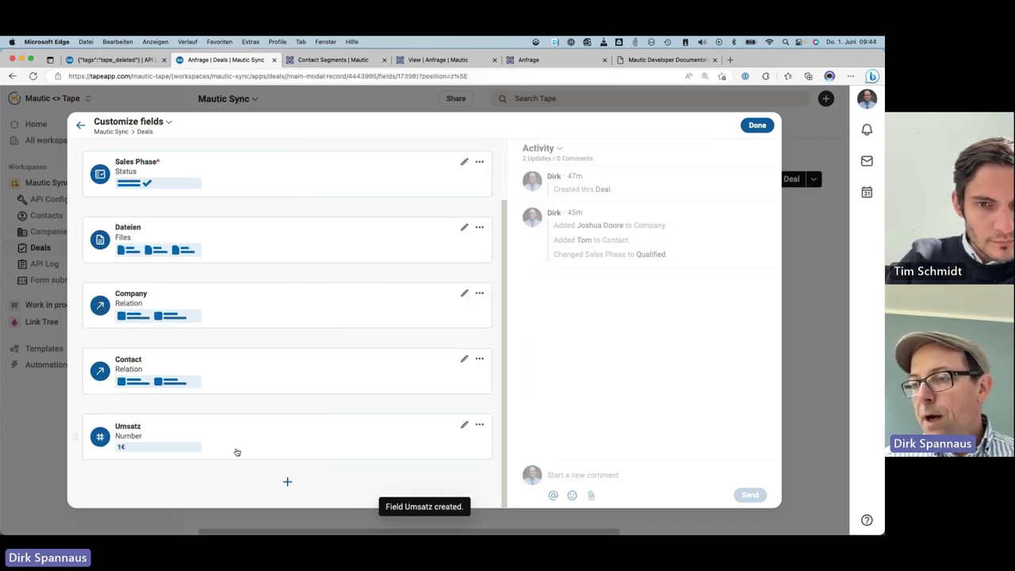
click(757, 125)
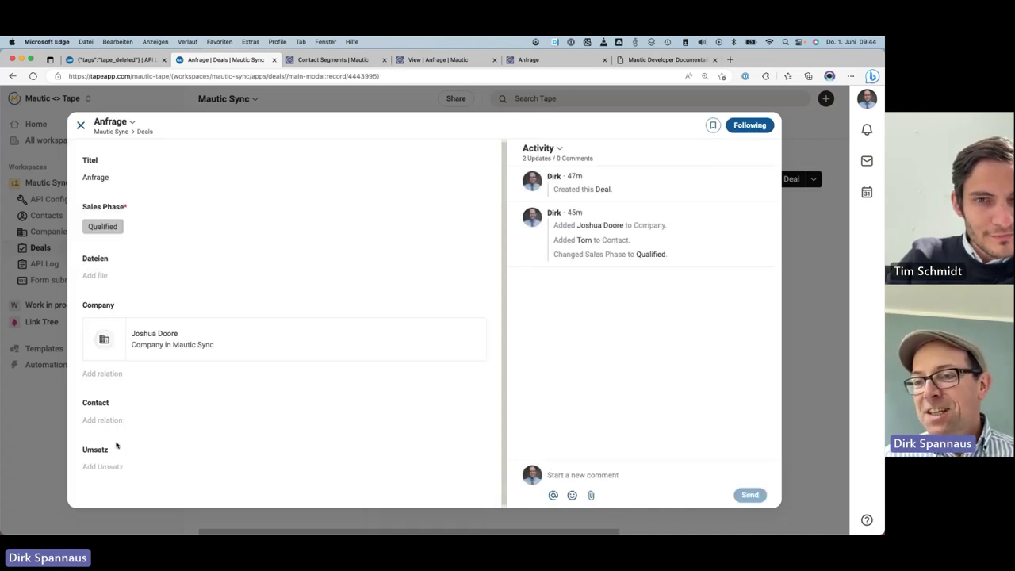
Step: Set the Anfrage deal's Umsatz to 150000 and return to the deals board
click(96, 468)
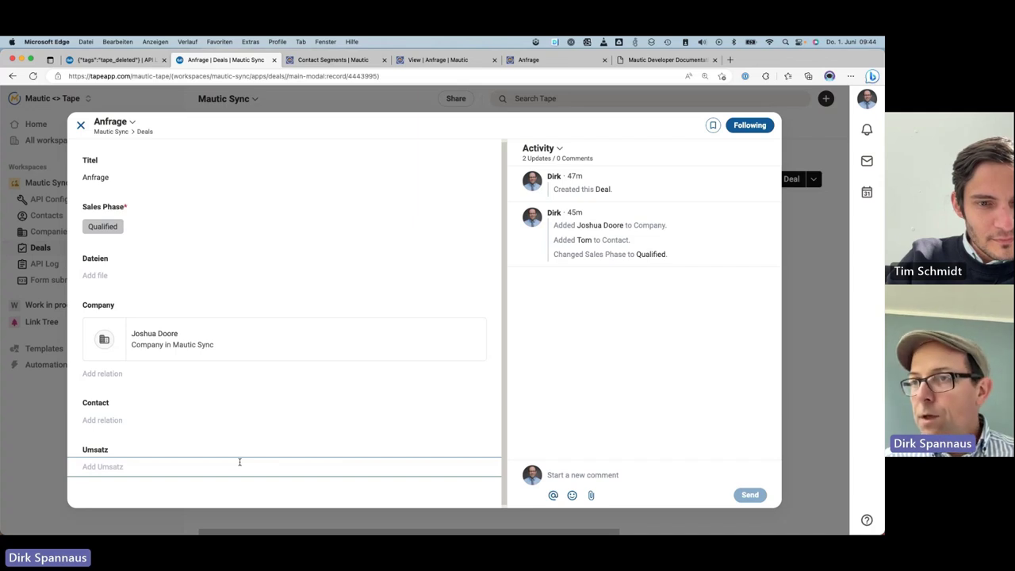
text(150000)
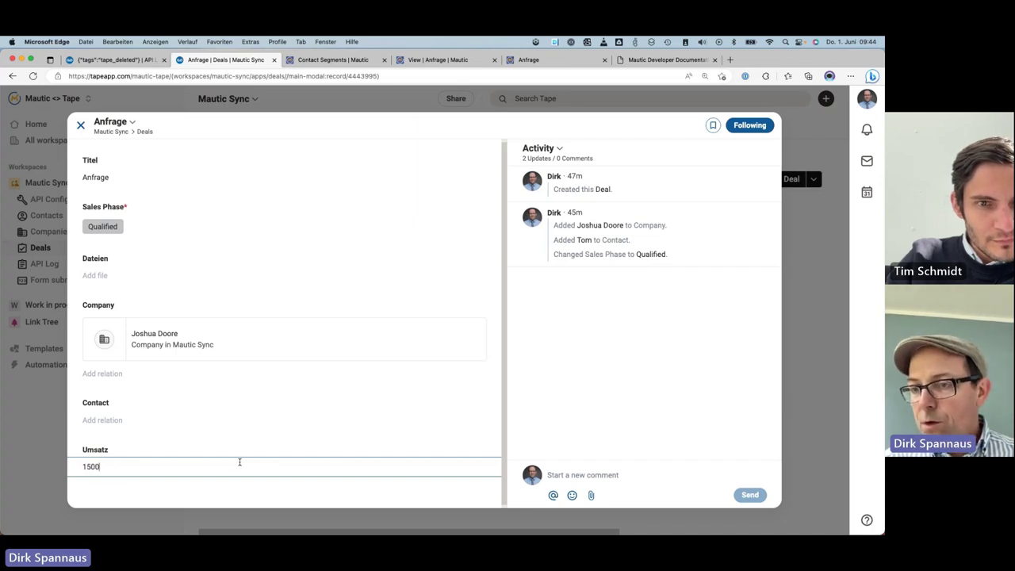
click(209, 506)
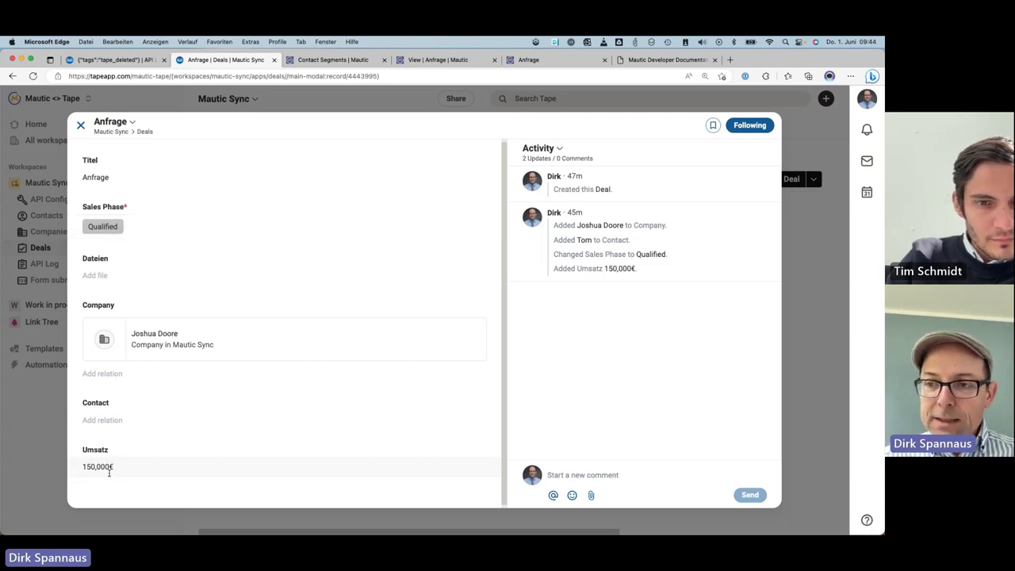
click(80, 125)
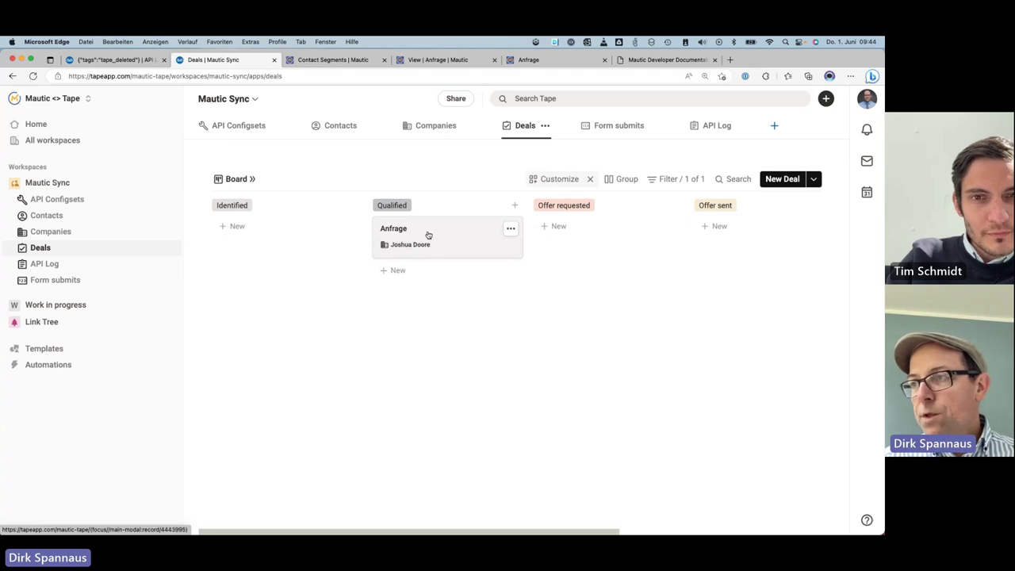
Step: Show the Umsatz field on the deal cards and save the change to the Board view
click(510, 229)
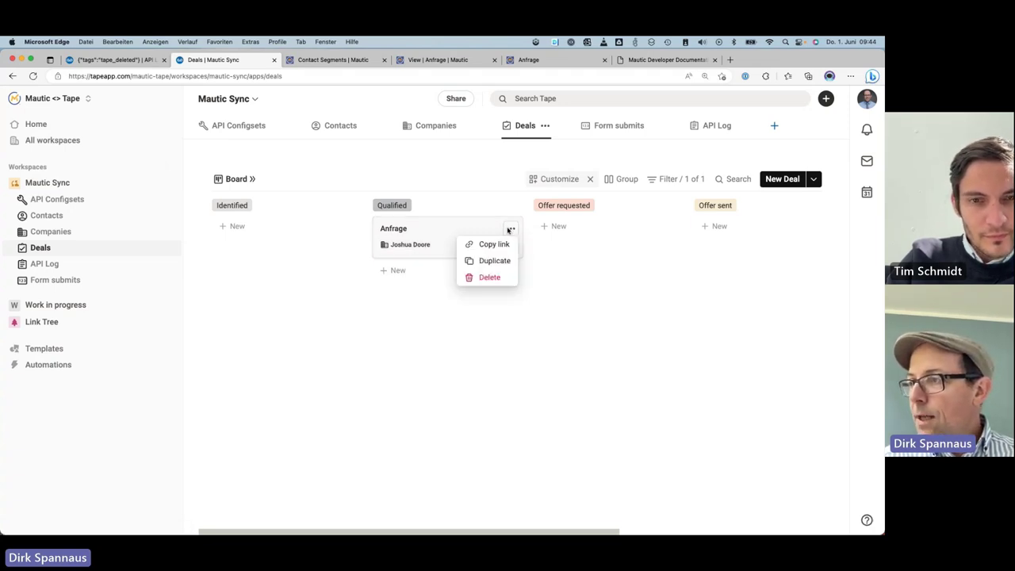
click(444, 230)
click(545, 182)
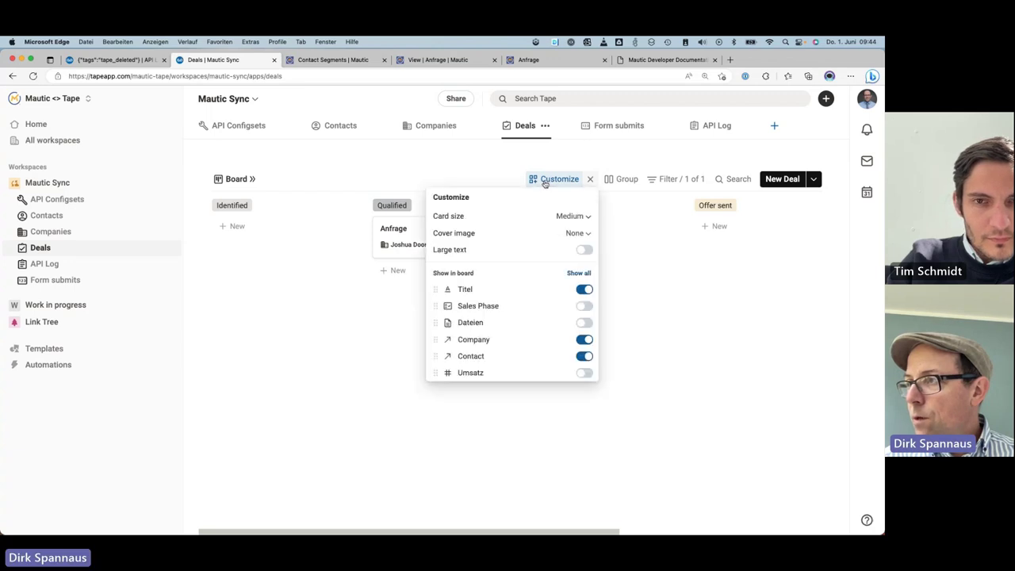
click(585, 372)
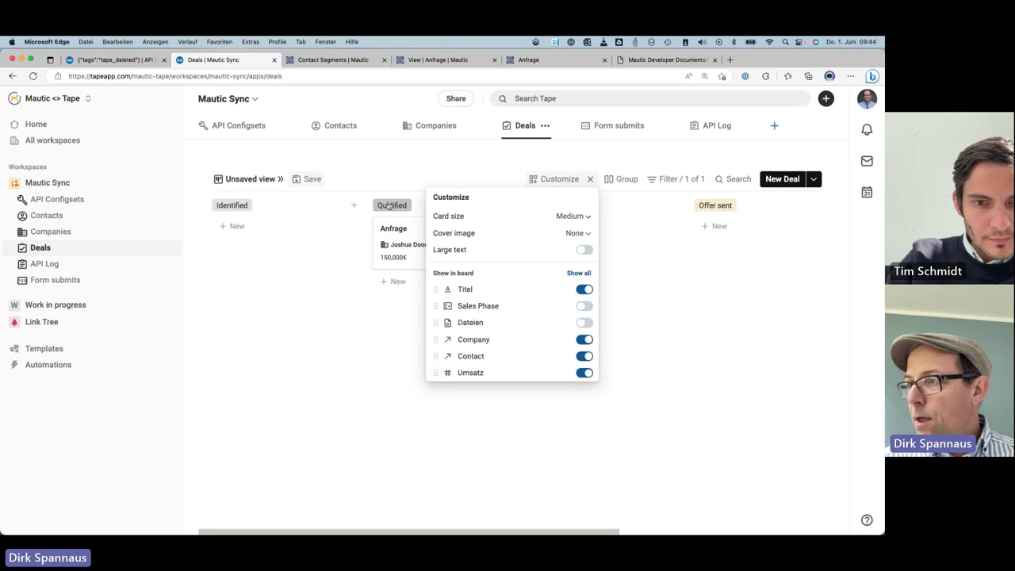
click(568, 466)
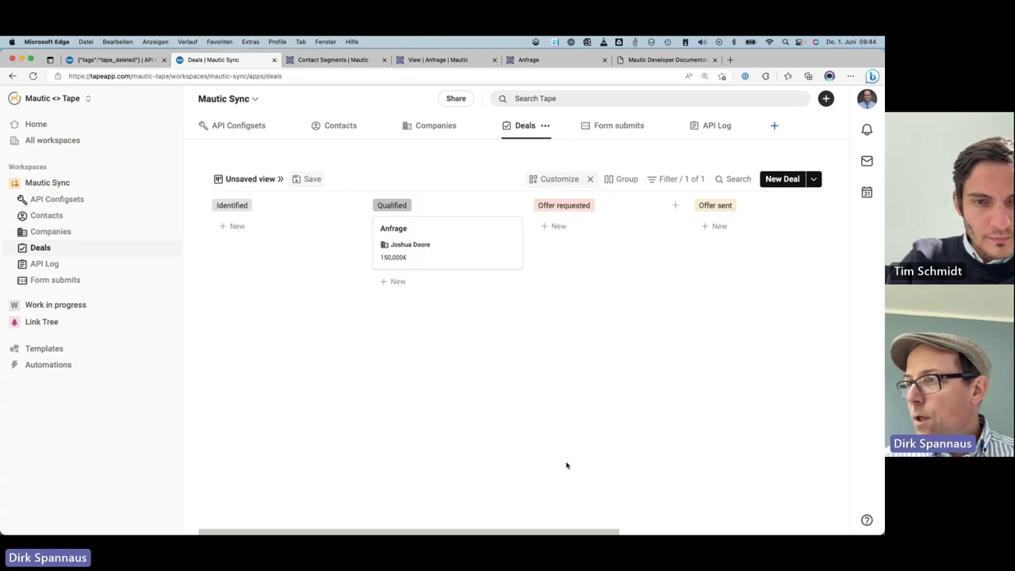
click(311, 180)
click(315, 219)
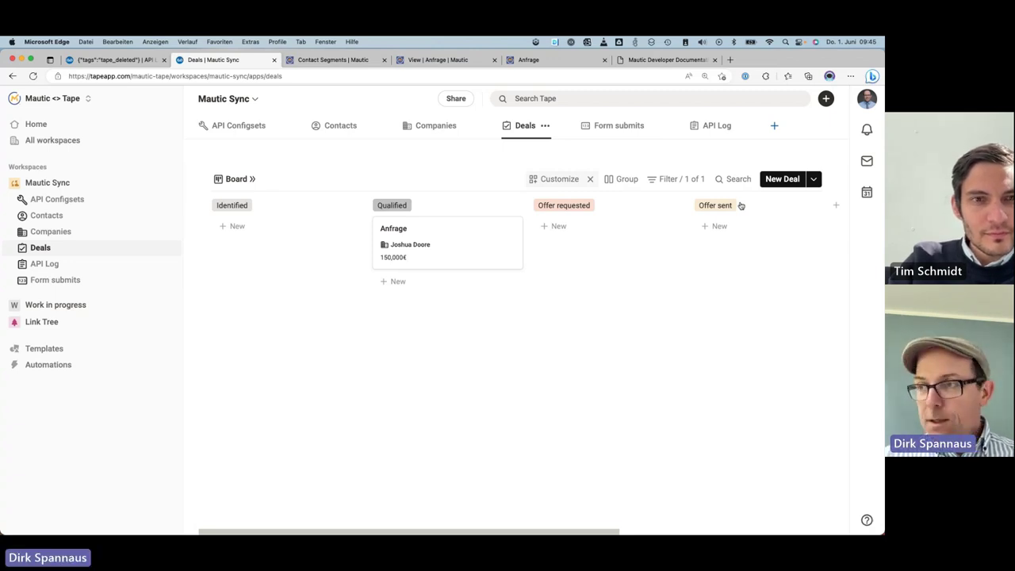
Step: Switch to the full-screen presentation and advance from the Demo slide to the Lang & Heyne slide
key(ctrl+Right)
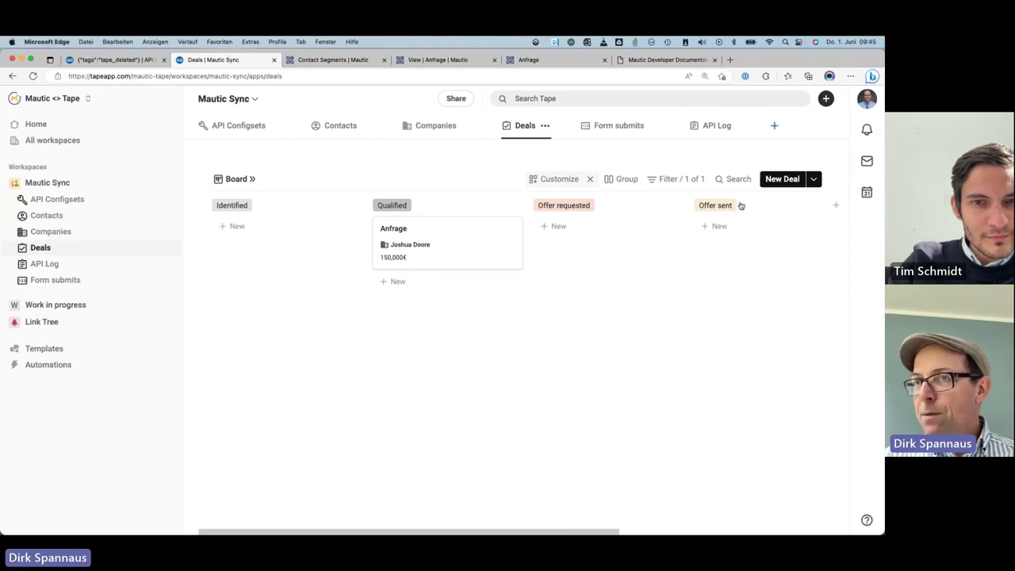
key(ctrl+Left)
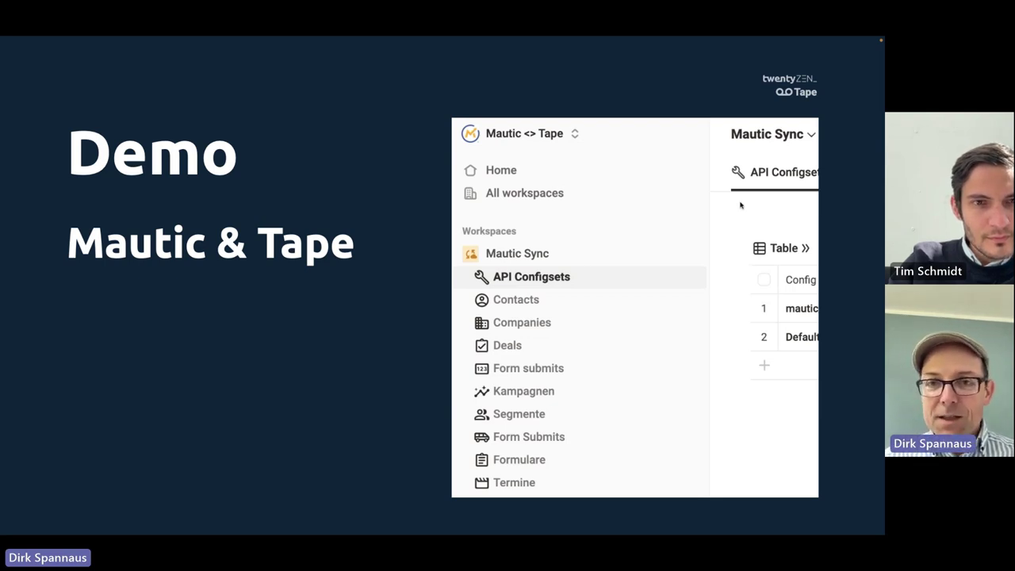
key(Right)
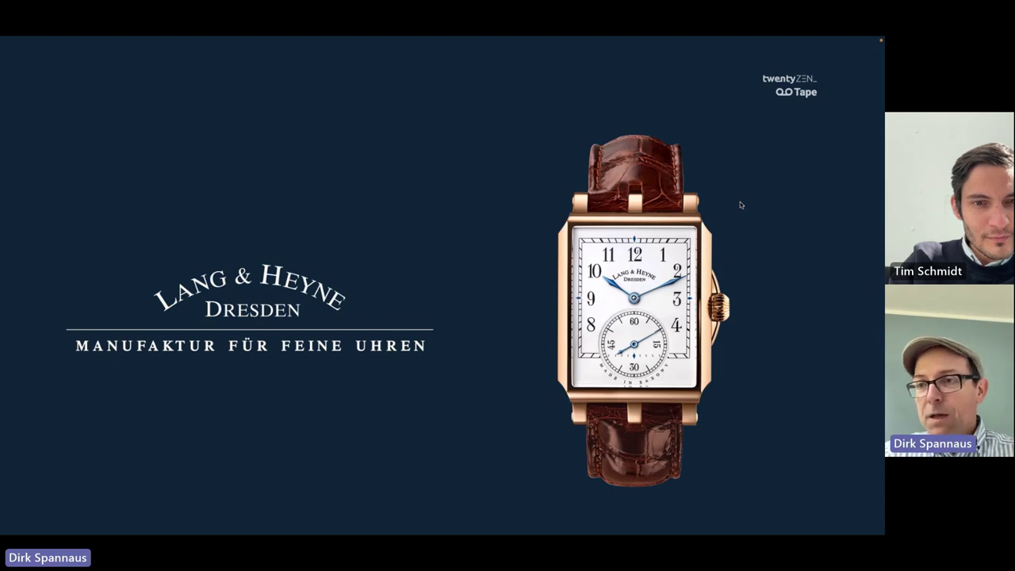